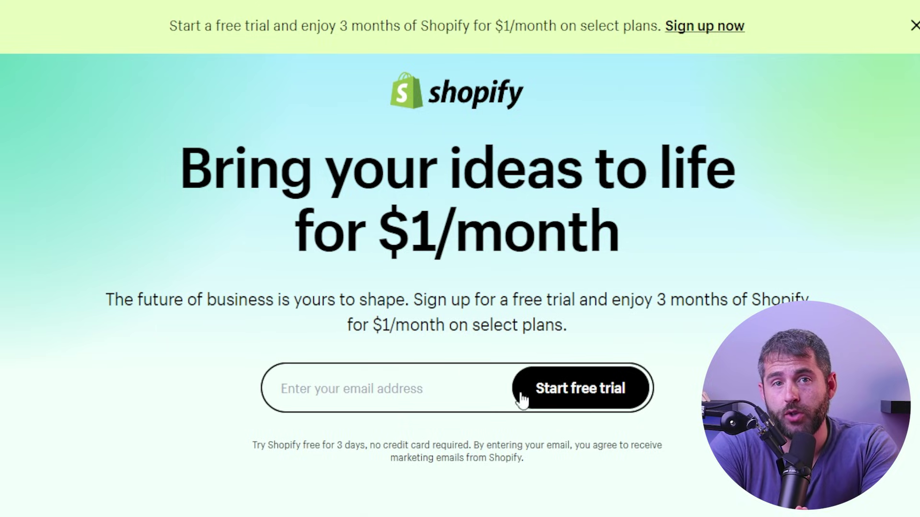
# - Start the Shopify free trial, skip the setup questions and continue to account creation
pyautogui.click(540, 396)
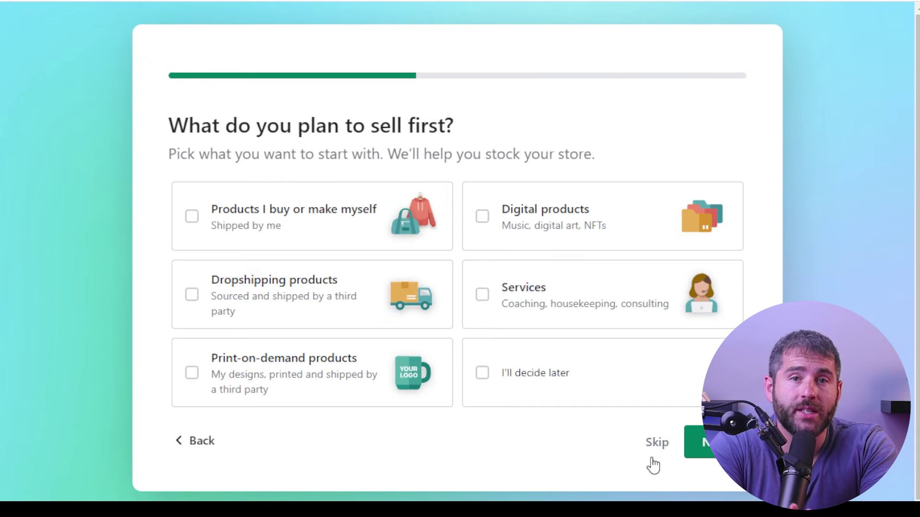
pyautogui.click(652, 446)
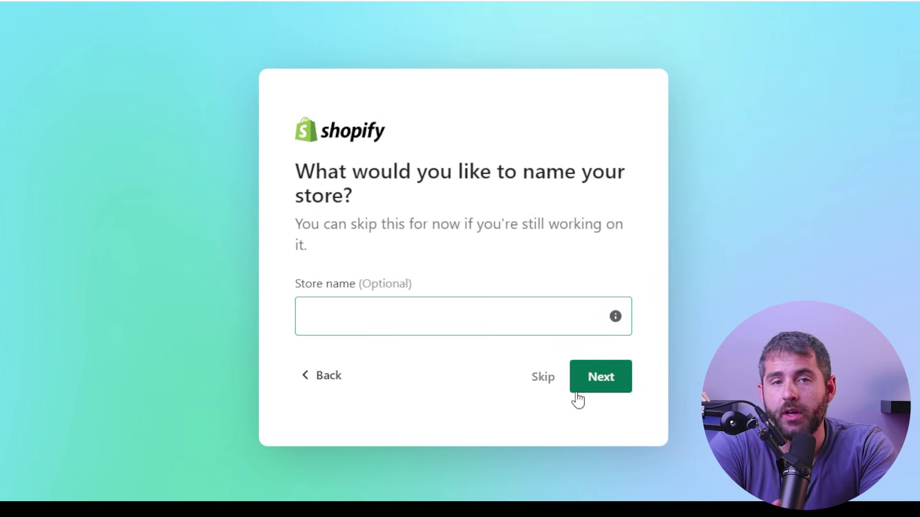
pyautogui.click(575, 389)
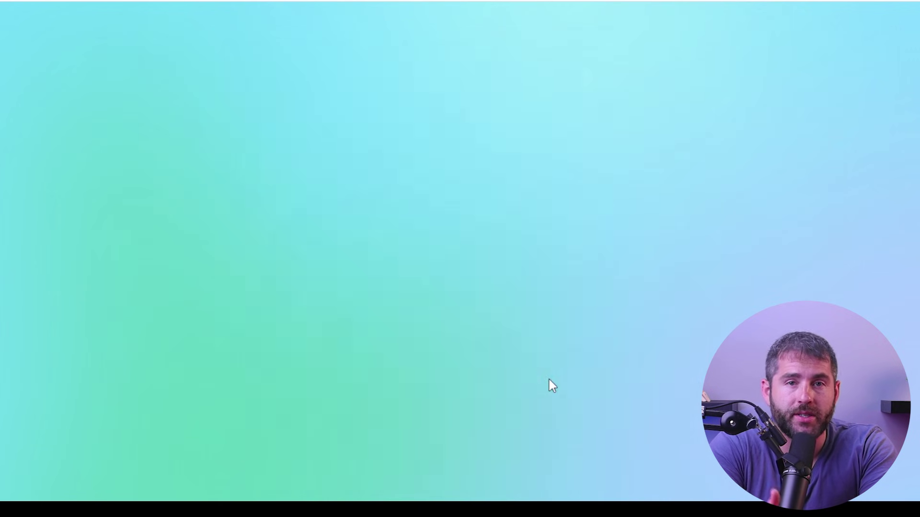
pyautogui.click(568, 390)
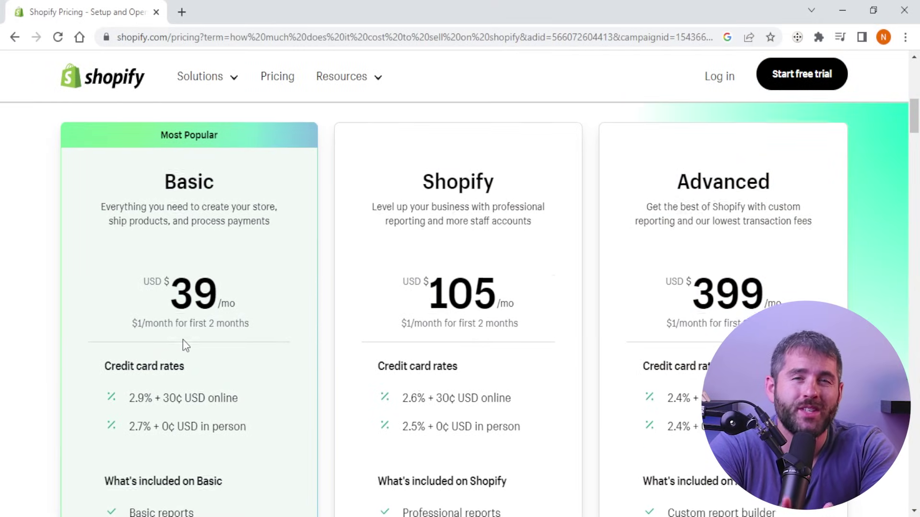
pyautogui.scroll(-5, 182, 339)
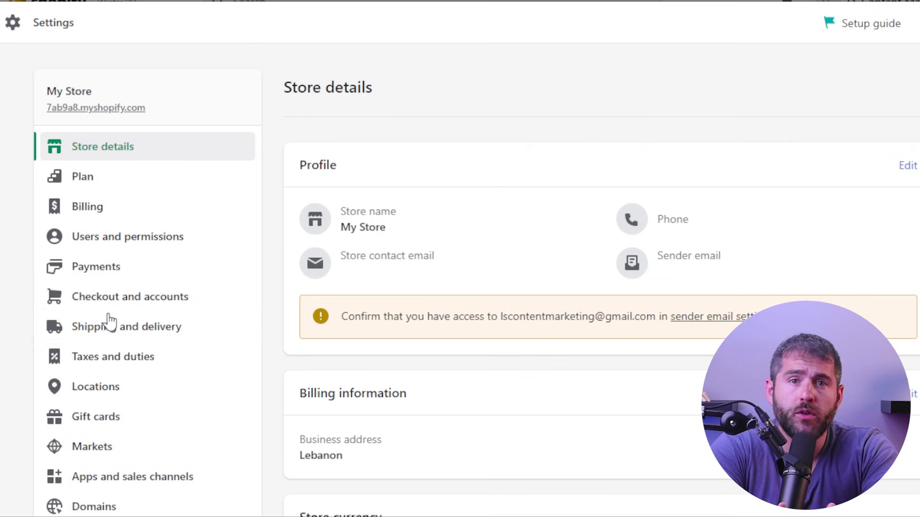
# - Open Payments settings and scroll through the payment providers and methods
pyautogui.click(111, 268)
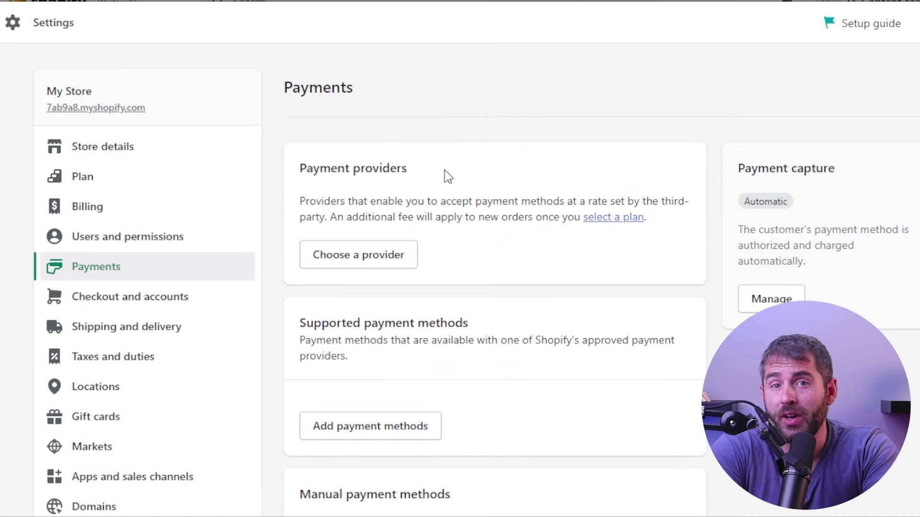
pyautogui.scroll(-3, 460, 281)
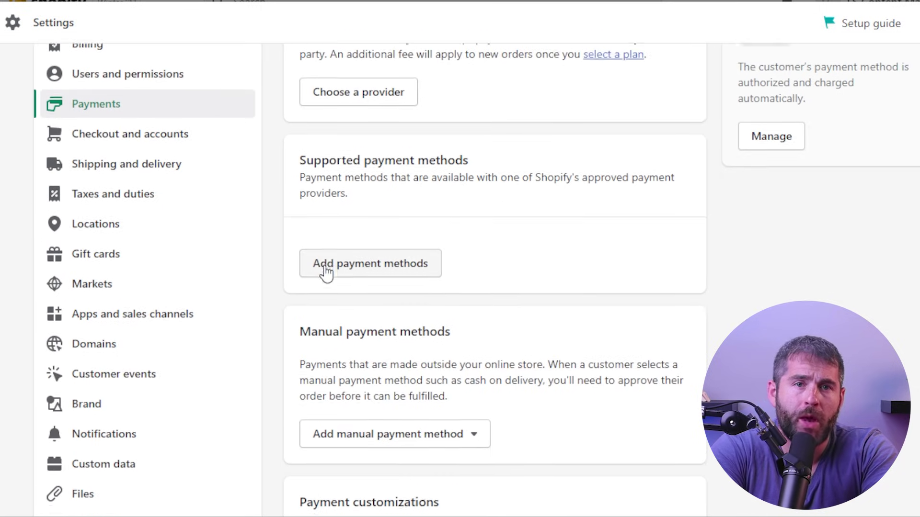
pyautogui.scroll(-3, 330, 276)
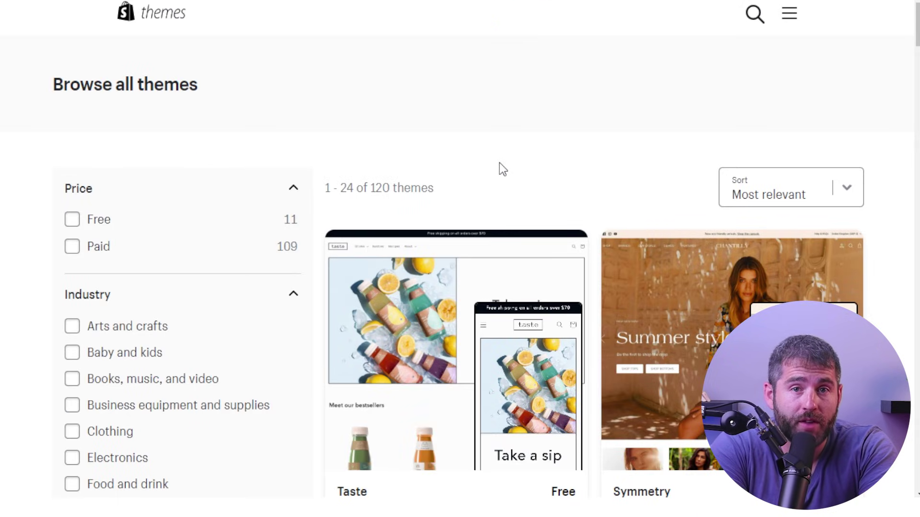
# - Scroll through the Theme Store's theme listings
pyautogui.scroll(-15, 499, 163)
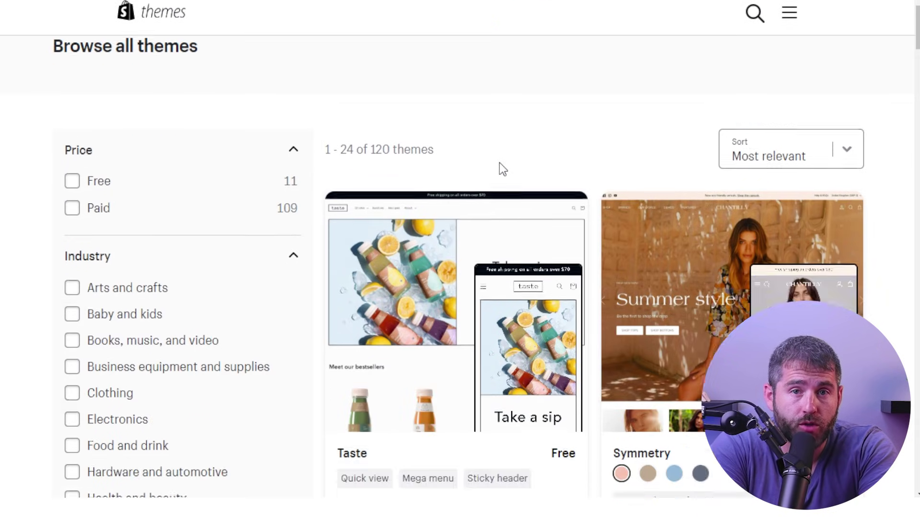
pyautogui.scroll(-16, 499, 163)
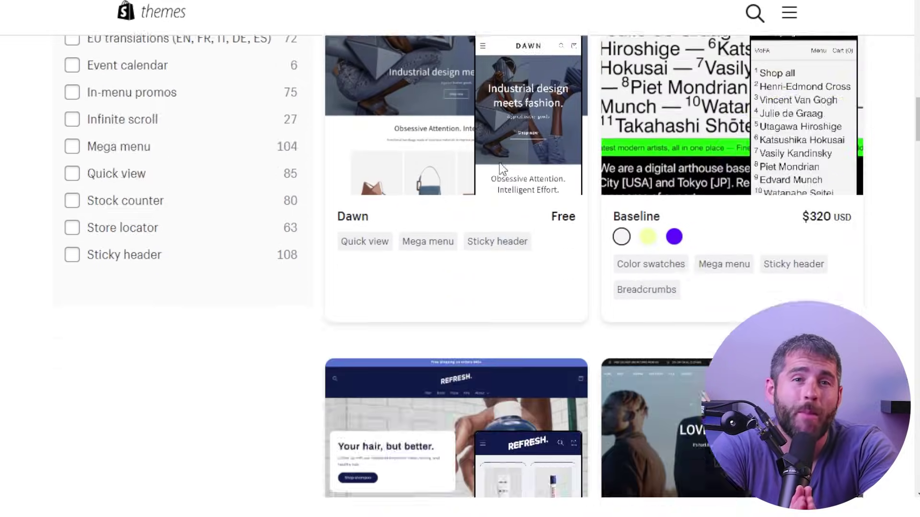
pyautogui.scroll(-12, 499, 163)
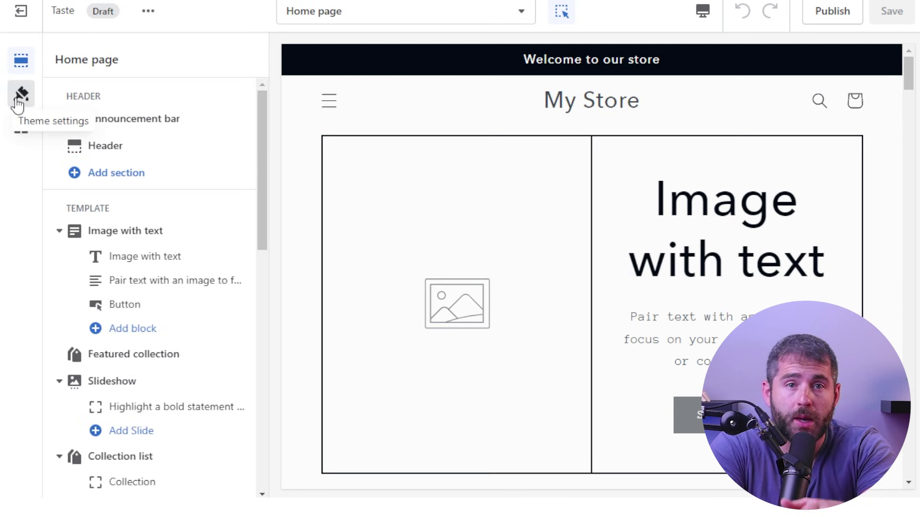
# - Review the Taste theme's logo and color settings, then begin an 'Orange Juice' product
pyautogui.click(18, 102)
pyautogui.click(98, 102)
pyautogui.click(97, 102)
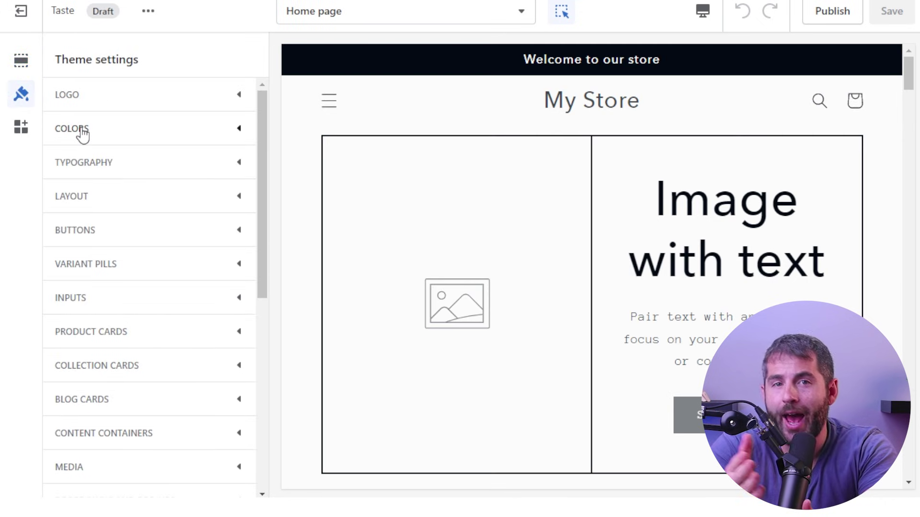
pyautogui.click(82, 131)
pyautogui.scroll(-5, 160, 232)
pyautogui.scroll(-4, 146, 236)
pyautogui.scroll(9, 152, 237)
pyautogui.click(91, 130)
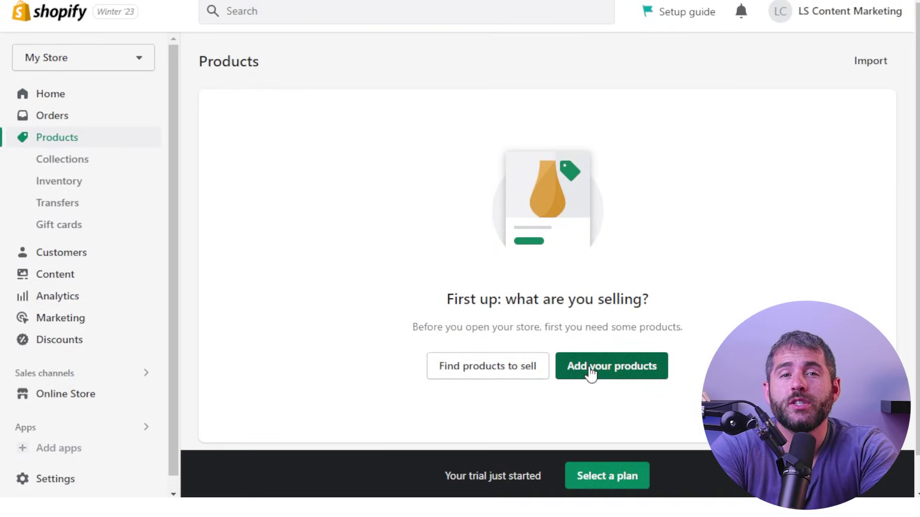
pyautogui.click(590, 372)
pyautogui.click(261, 137)
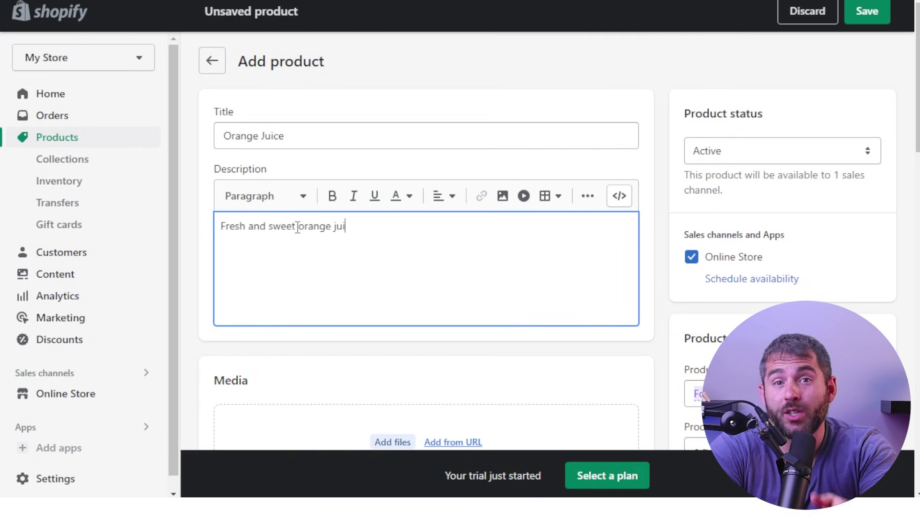
# - Describe the product as 'Fresh and sweet orange juice', price it at 2, and start a variant option
pyautogui.scroll(-3, 663, 283)
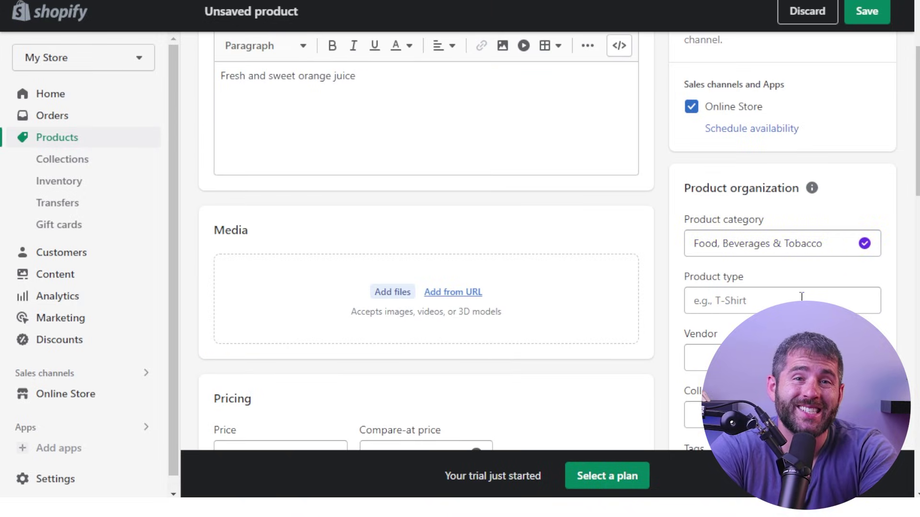
pyautogui.scroll(-6, 438, 242)
pyautogui.click(307, 156)
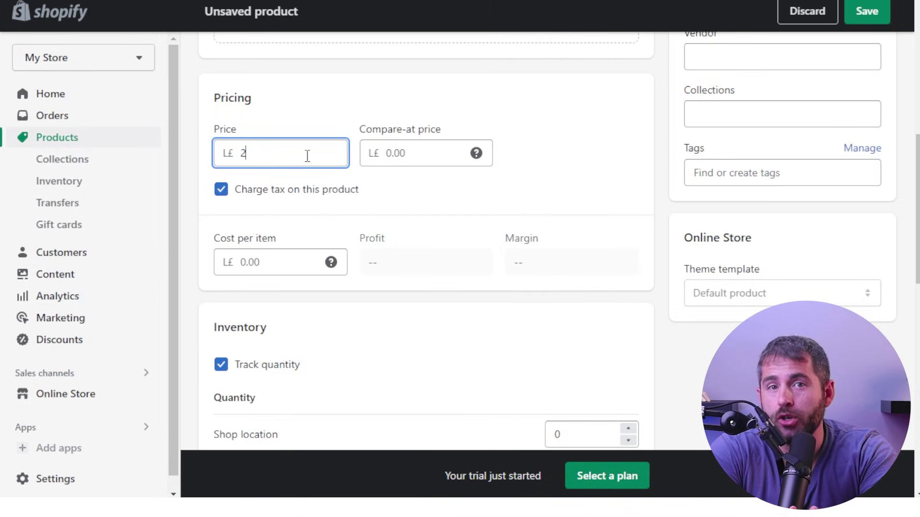
pyautogui.scroll(-14, 372, 221)
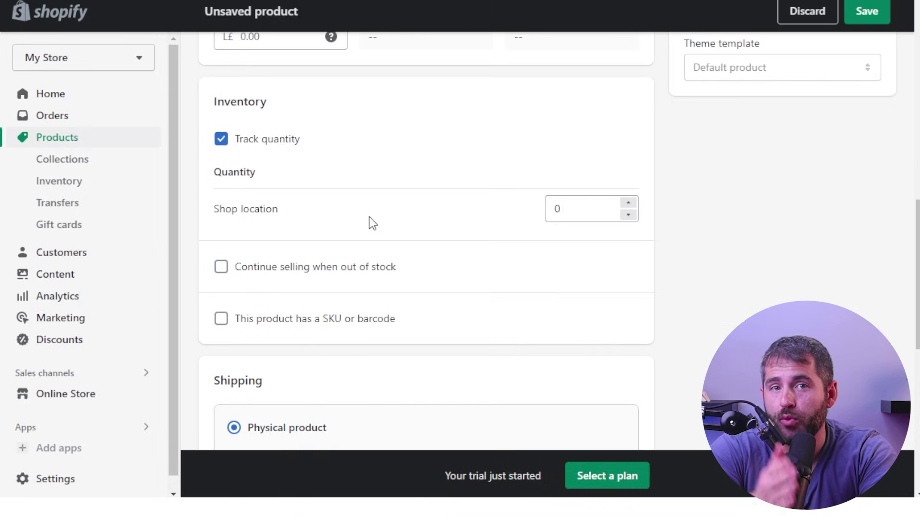
pyautogui.click(348, 238)
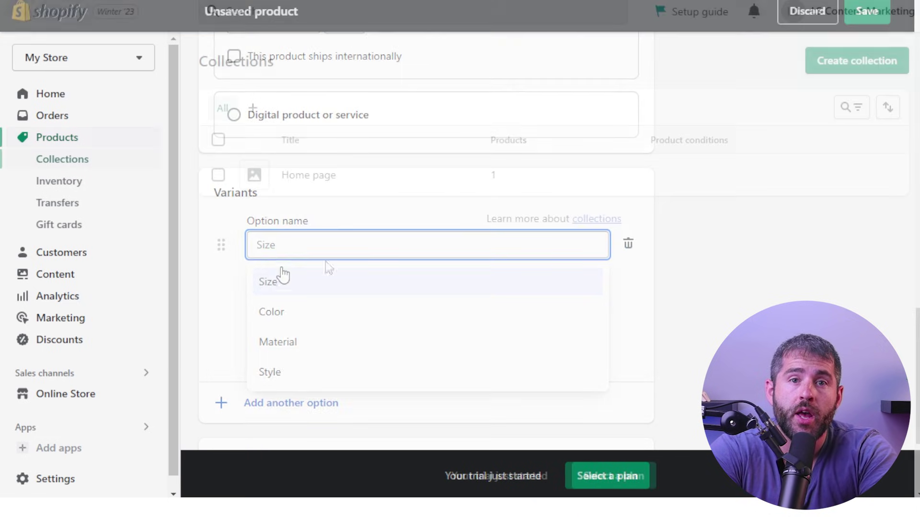
# - Create a collection titled 'Juice' and make it manual
pyautogui.click(876, 59)
pyautogui.click(440, 137)
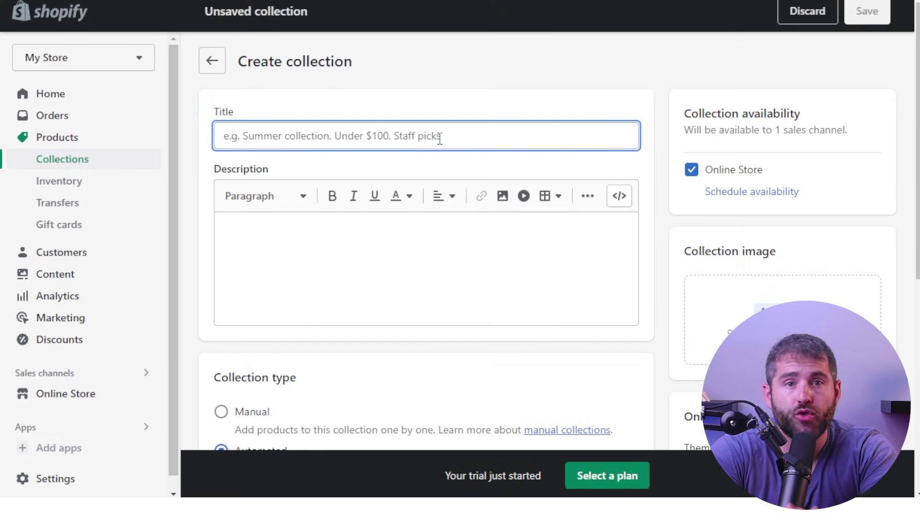
pyautogui.scroll(-8, 480, 189)
pyautogui.click(221, 41)
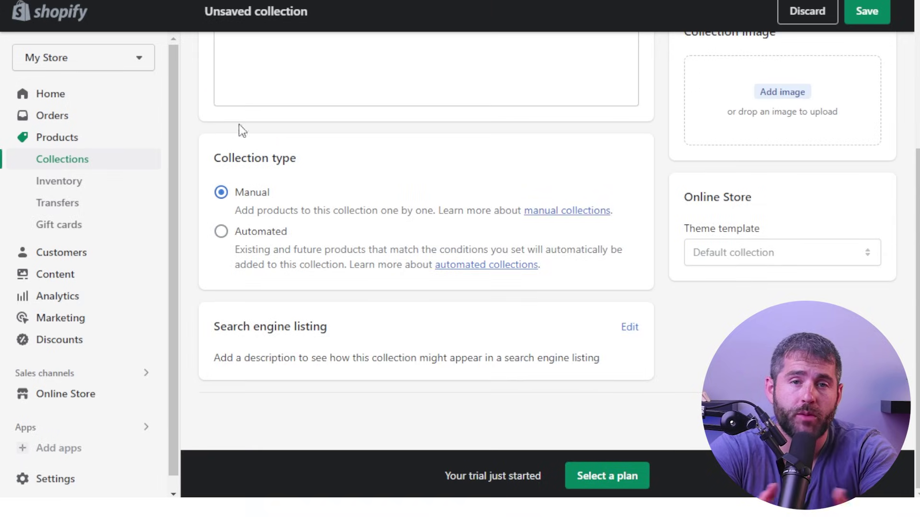
pyautogui.scroll(5, 240, 128)
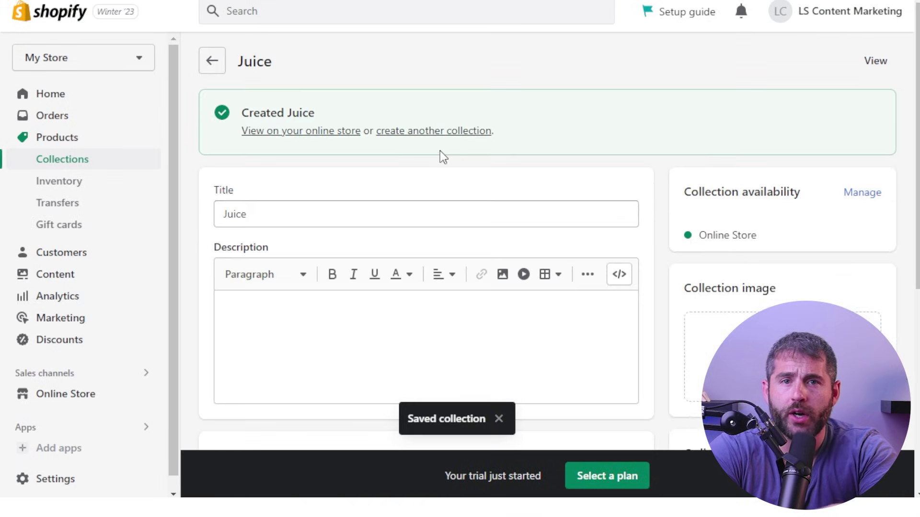
pyautogui.scroll(-6, 421, 178)
# - Search 'ju' and add Apple, Orange and Pineapple Juice to the collection
pyautogui.click(326, 196)
pyautogui.write('ju')
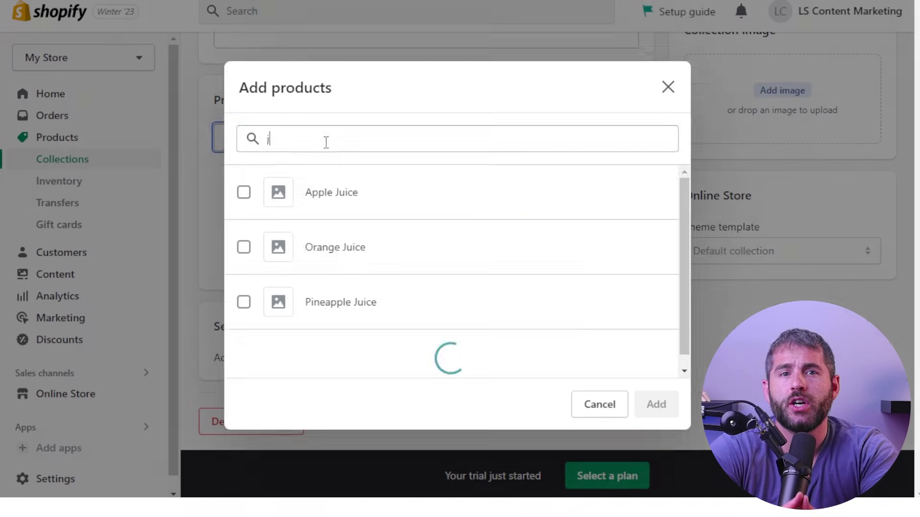
pyautogui.click(341, 149)
pyautogui.click(354, 198)
pyautogui.click(364, 257)
pyautogui.click(642, 451)
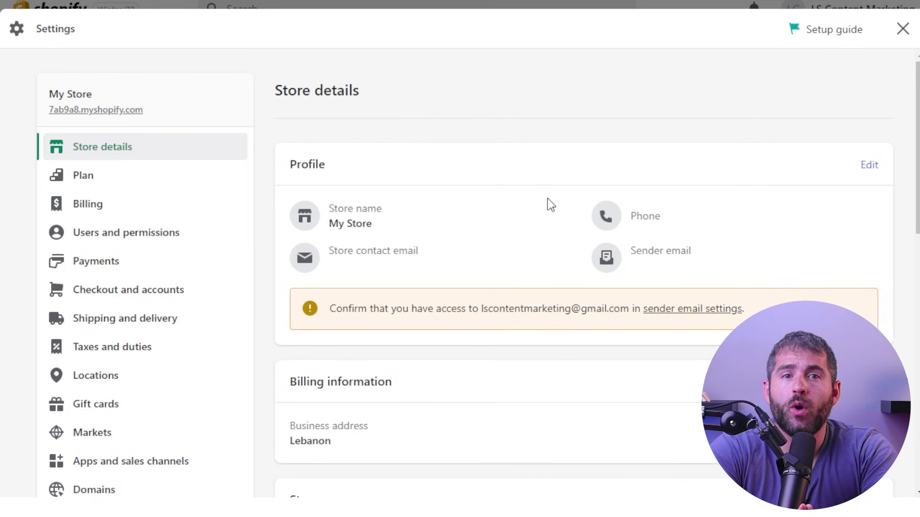
# - Scroll through the Store details and Shipping and delivery settings pages
pyautogui.scroll(-6, 644, 231)
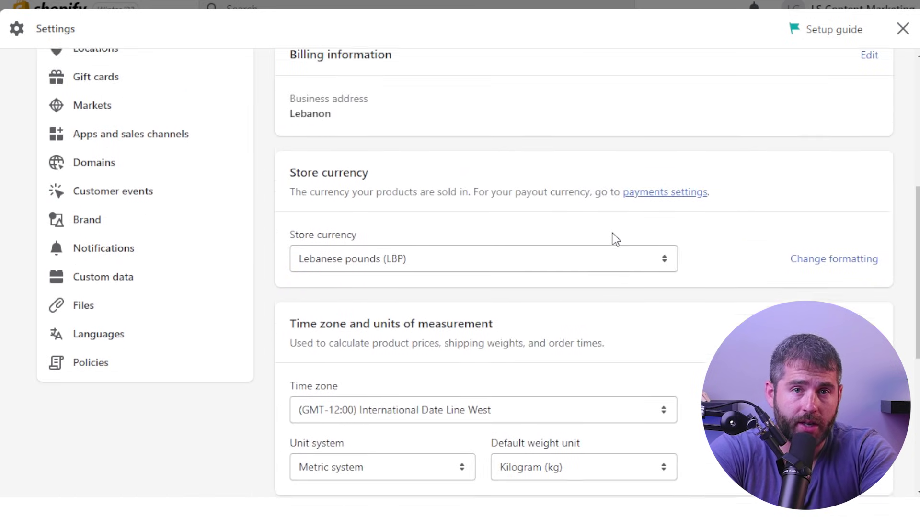
pyautogui.scroll(1, 436, 108)
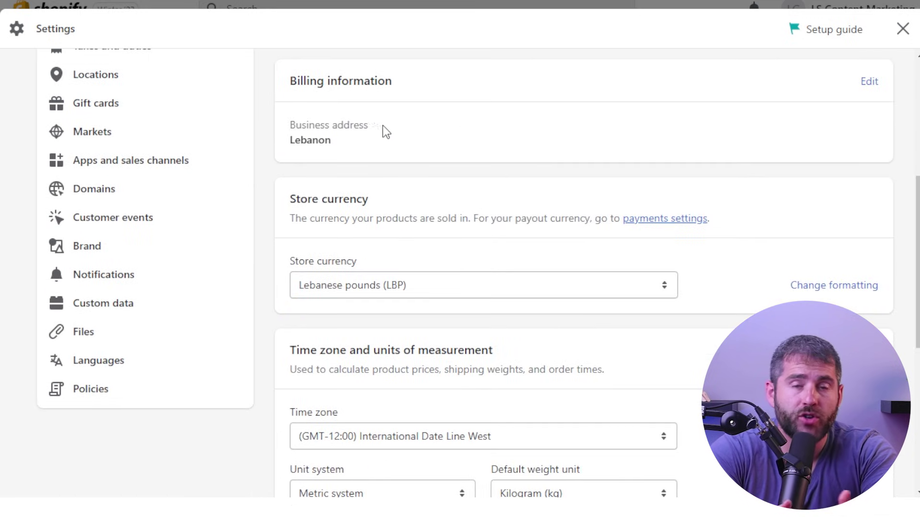
pyautogui.scroll(-5, 299, 222)
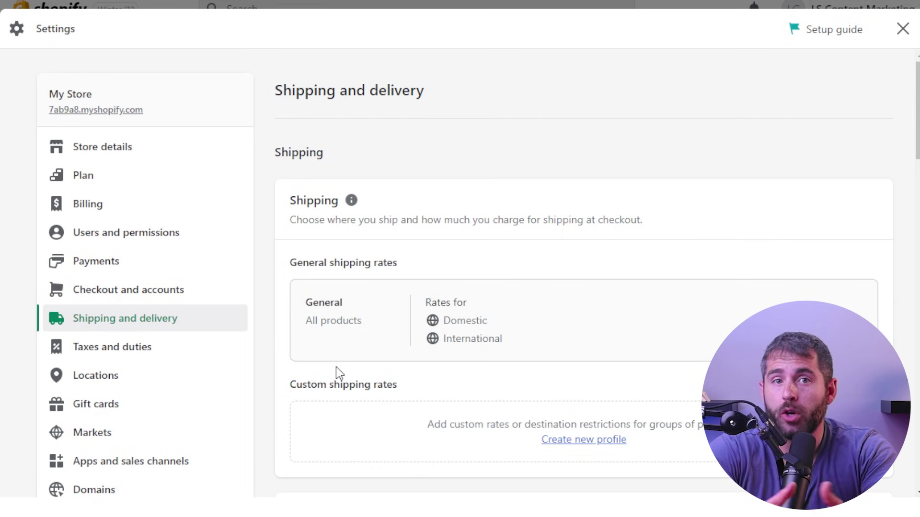
pyautogui.scroll(-6, 337, 367)
pyautogui.scroll(-6, 436, 329)
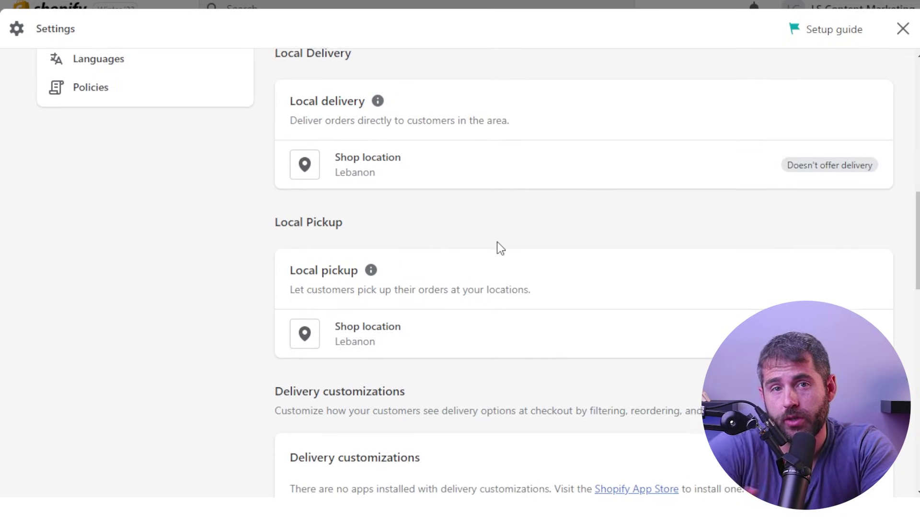
pyautogui.scroll(-5, 496, 241)
pyautogui.scroll(-3, 504, 249)
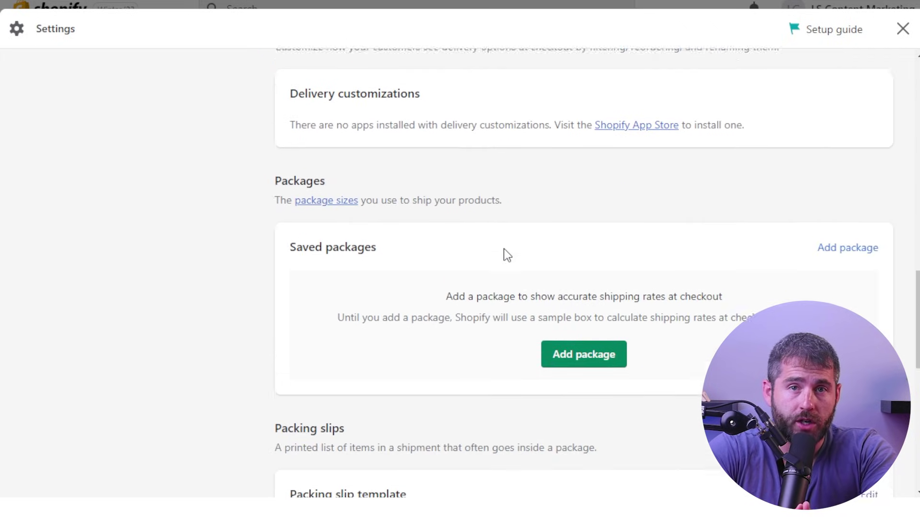
pyautogui.scroll(-5, 504, 252)
pyautogui.scroll(-5, 503, 255)
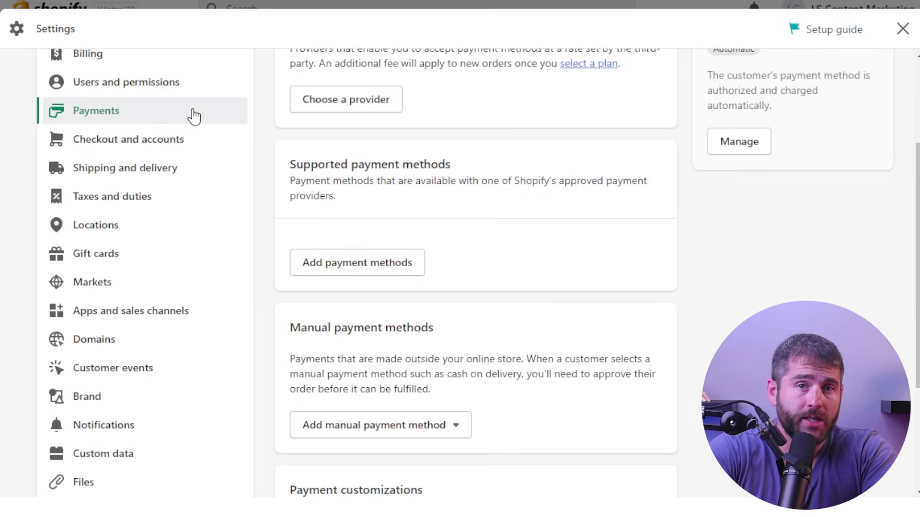
# - Open Choose a provider and scroll the list of third-party payment providers
pyautogui.scroll(3, 409, 179)
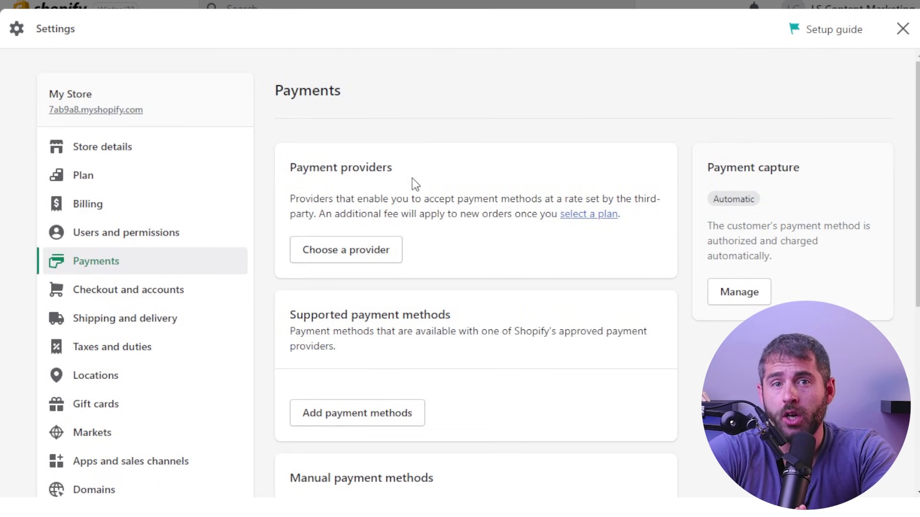
pyautogui.click(341, 260)
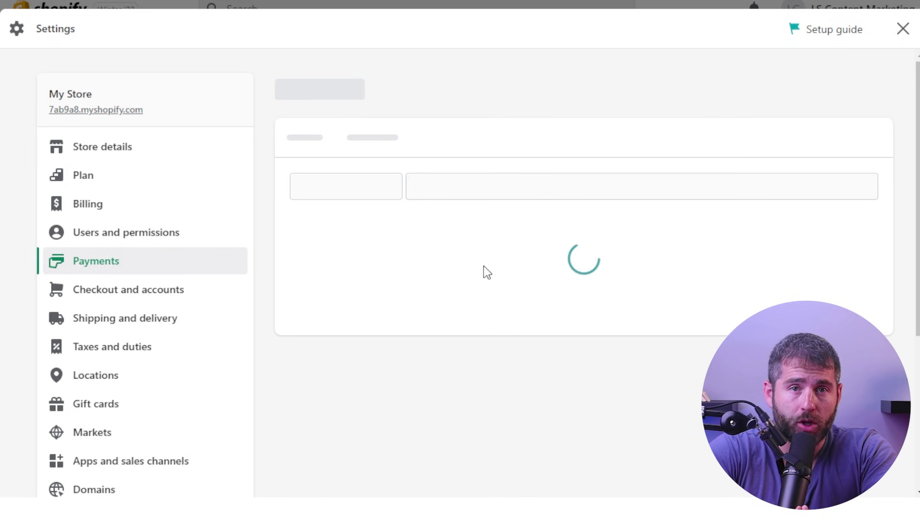
pyautogui.scroll(-3, 532, 271)
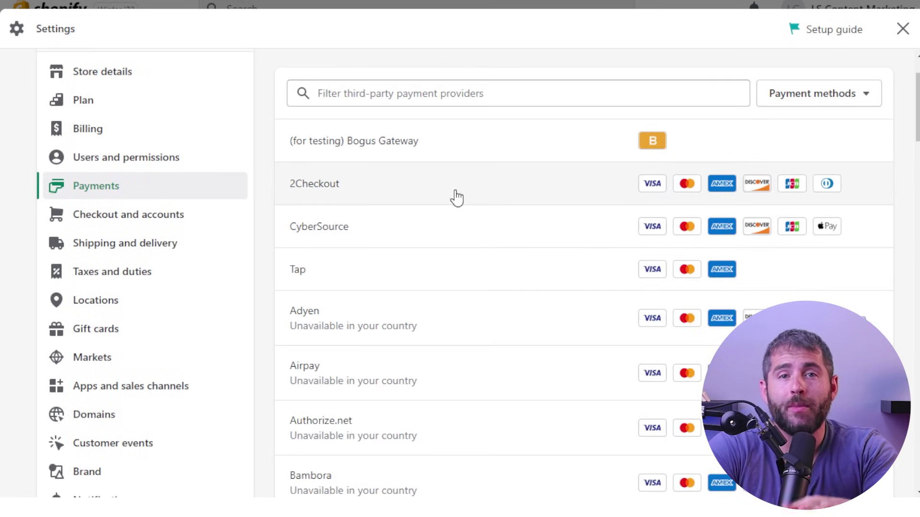
pyautogui.scroll(-10, 456, 197)
pyautogui.scroll(-8, 487, 224)
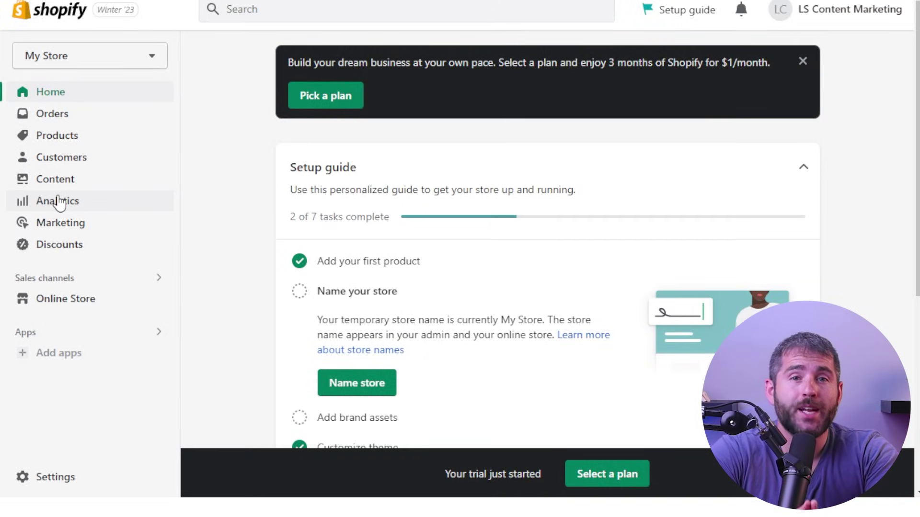
# - Open Analytics and scroll through the sales, sessions and orders report cards
pyautogui.click(59, 202)
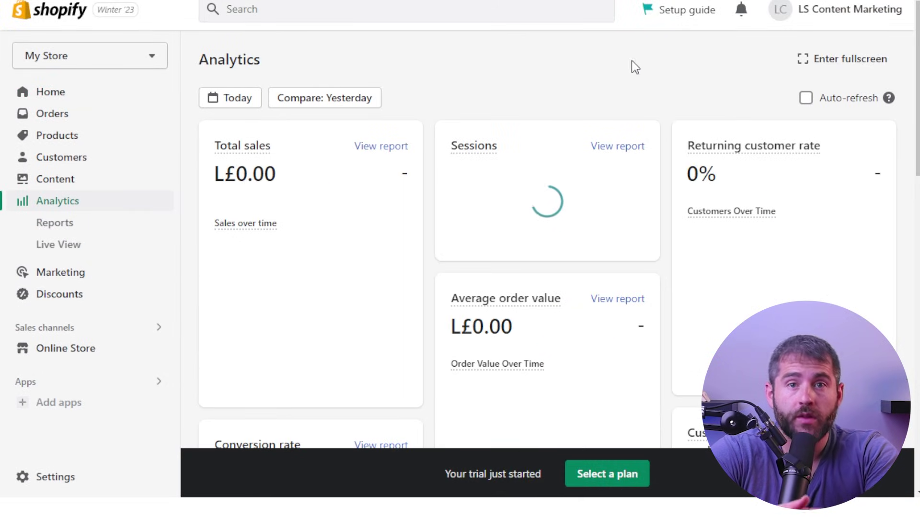
pyautogui.scroll(-1, 462, 132)
pyautogui.scroll(-10, 459, 127)
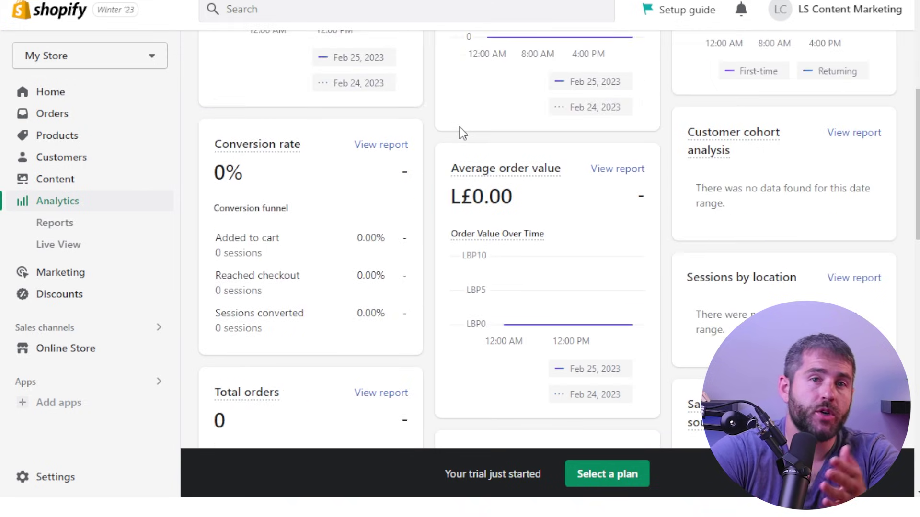
pyautogui.scroll(-7, 465, 127)
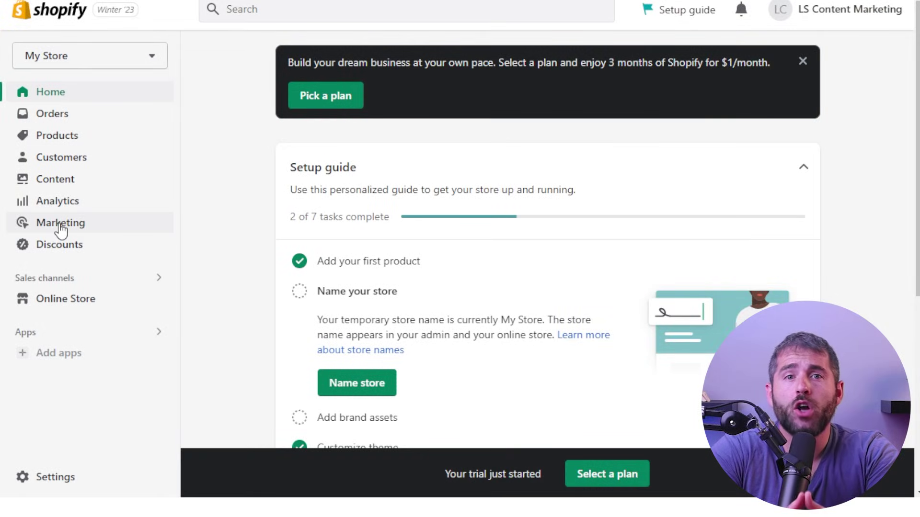
# - Scroll through the Marketing overview, then open the Campaigns list
pyautogui.click(59, 225)
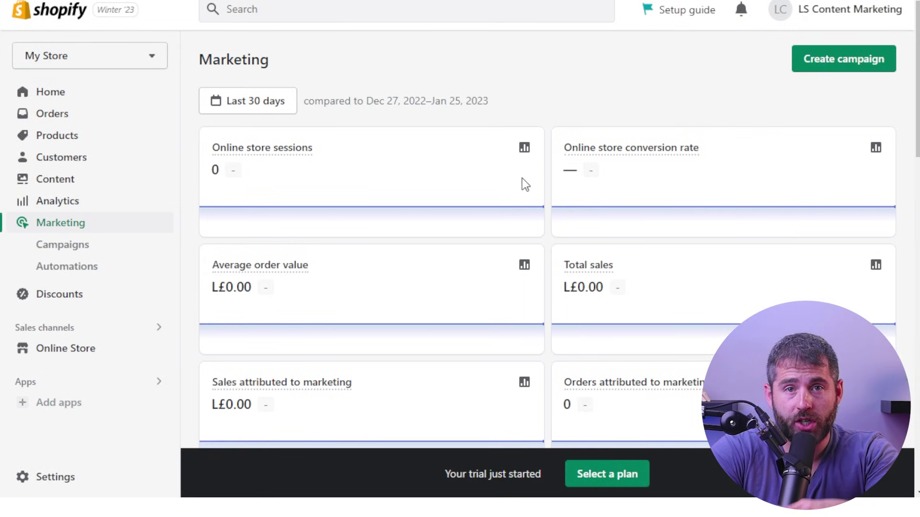
pyautogui.scroll(-5, 522, 178)
pyautogui.scroll(-15, 522, 178)
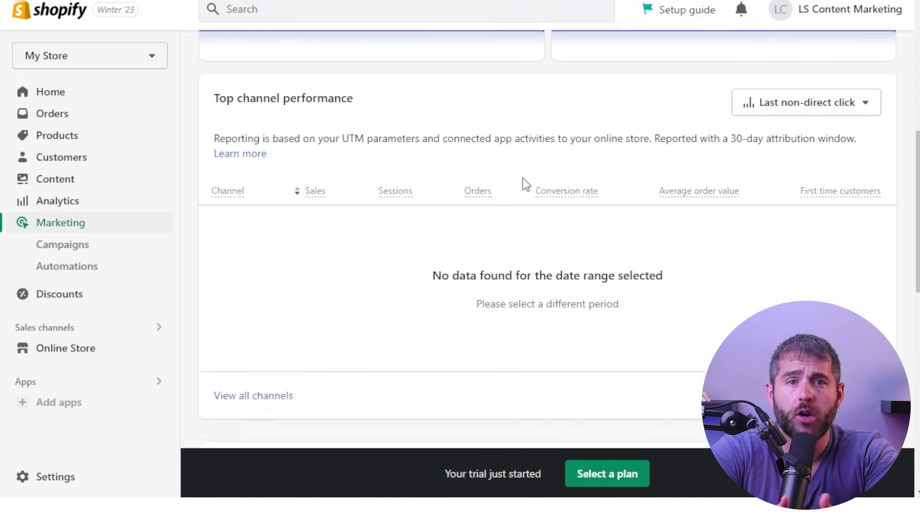
pyautogui.scroll(-1, 526, 185)
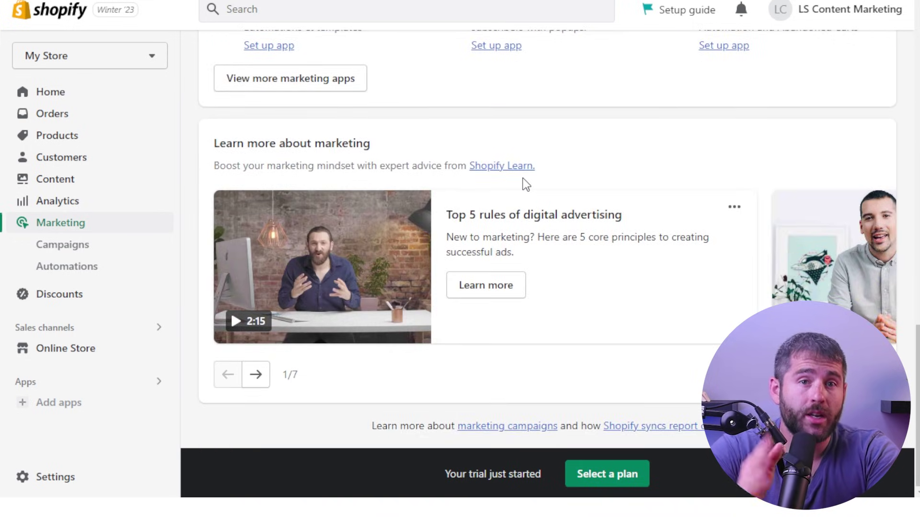
pyautogui.click(75, 246)
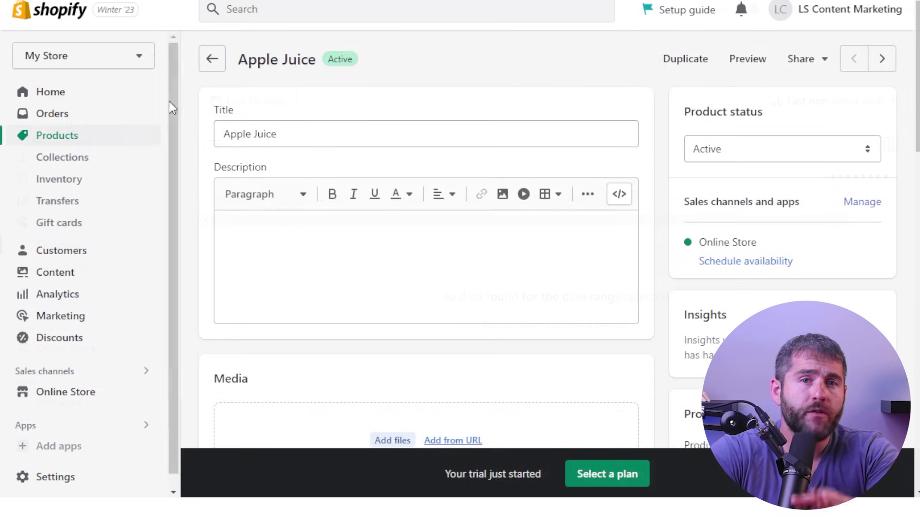
# - Scroll down the Apple Juice edit page through pricing (L£0.00), inventory (0 units), shipping and variants
pyautogui.scroll(-8, 348, 137)
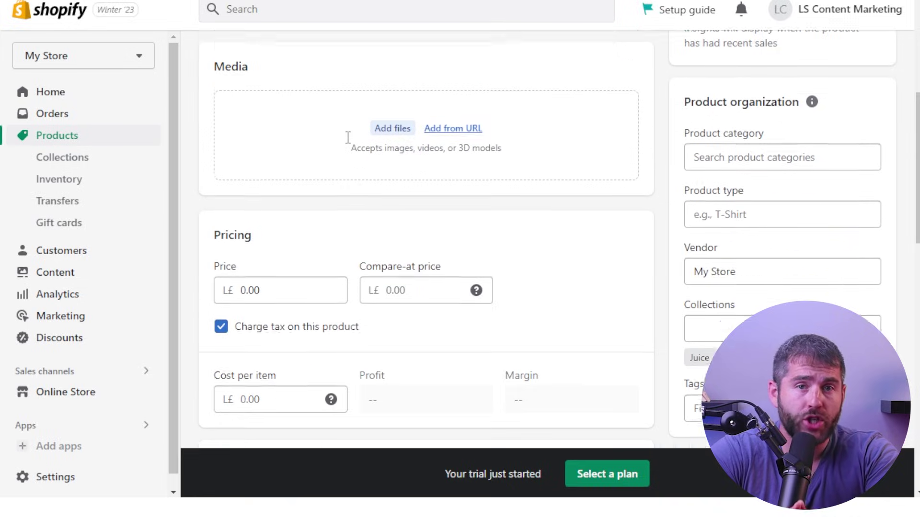
pyautogui.scroll(-8, 347, 137)
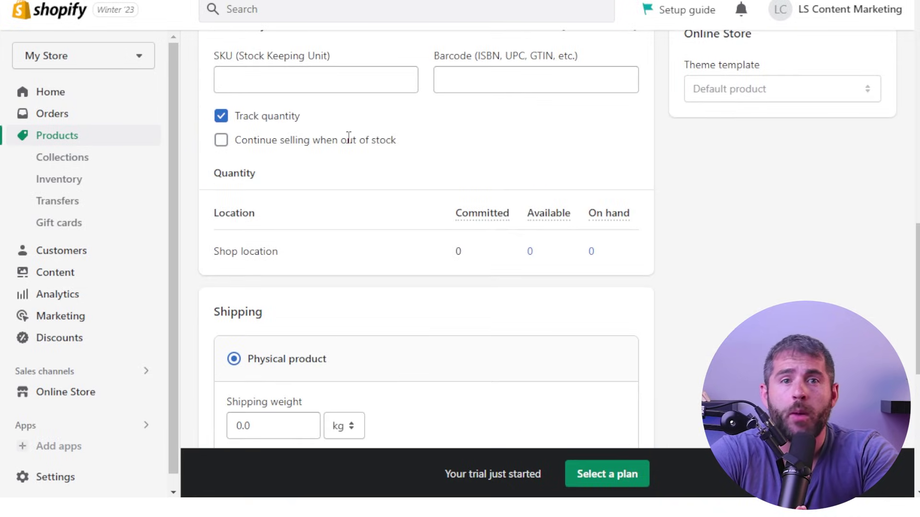
pyautogui.scroll(-4, 348, 141)
pyautogui.scroll(-4, 349, 145)
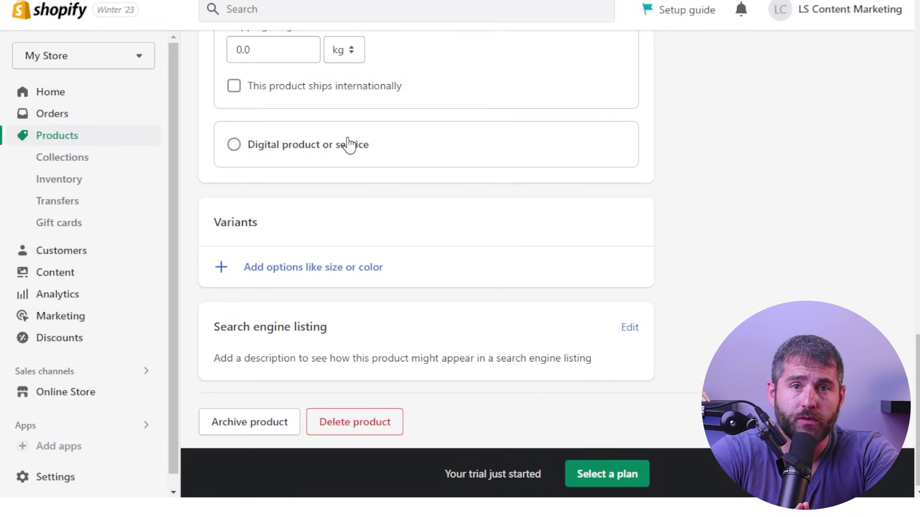